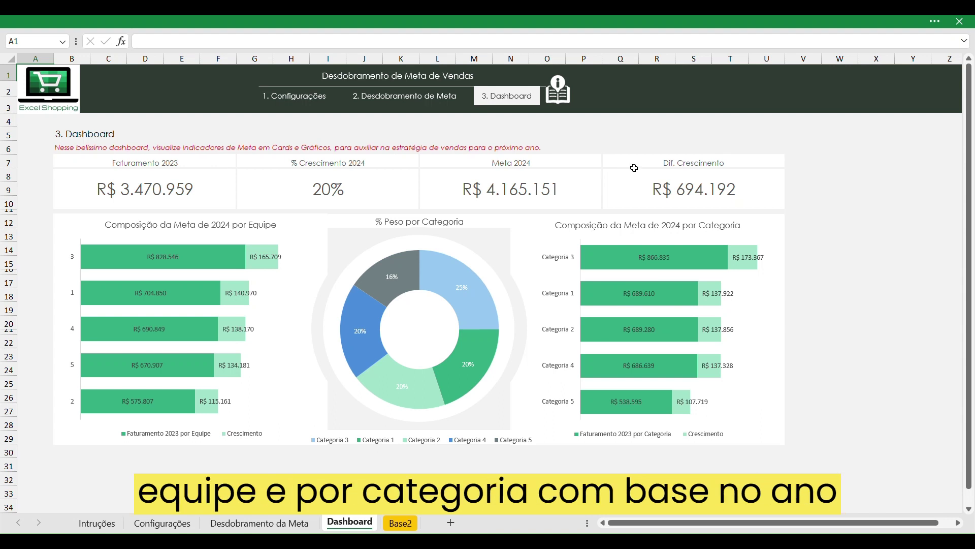
Leave the dashboard for the Configurações sheet with the 2024 target year, teams and categories
{"action": "left_click", "coordinate": [500, 147]}
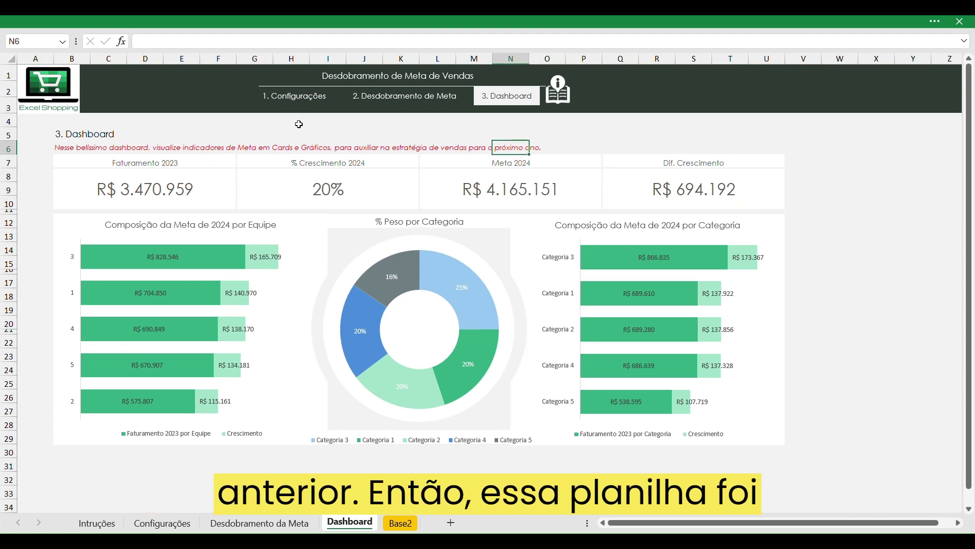
{"action": "left_click", "coordinate": [301, 106]}
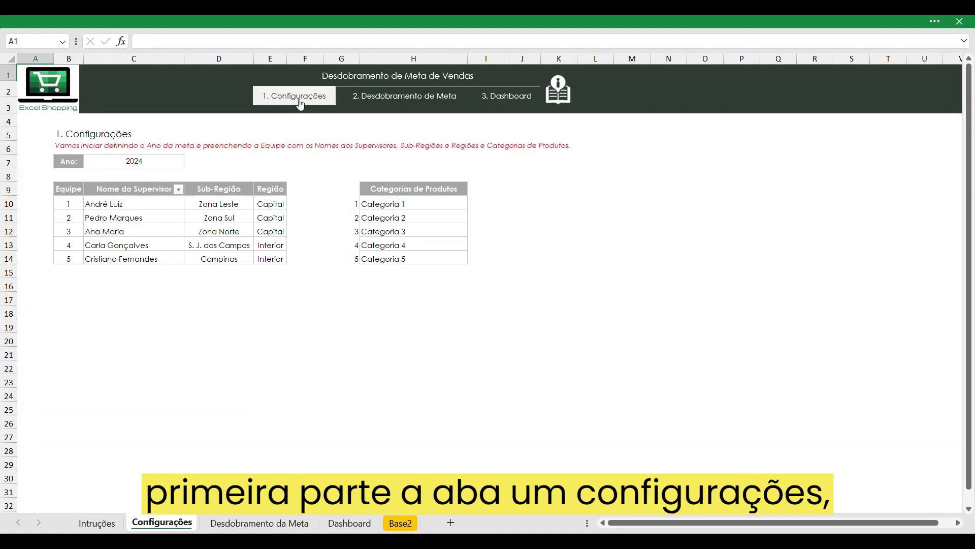
{"action": "left_click", "coordinate": [124, 162]}
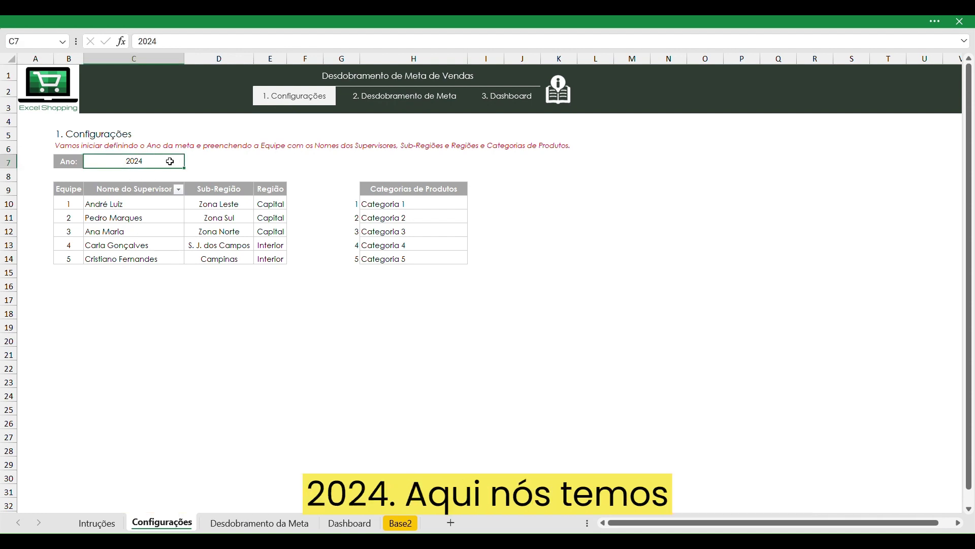
{"action": "left_click", "coordinate": [151, 207]}
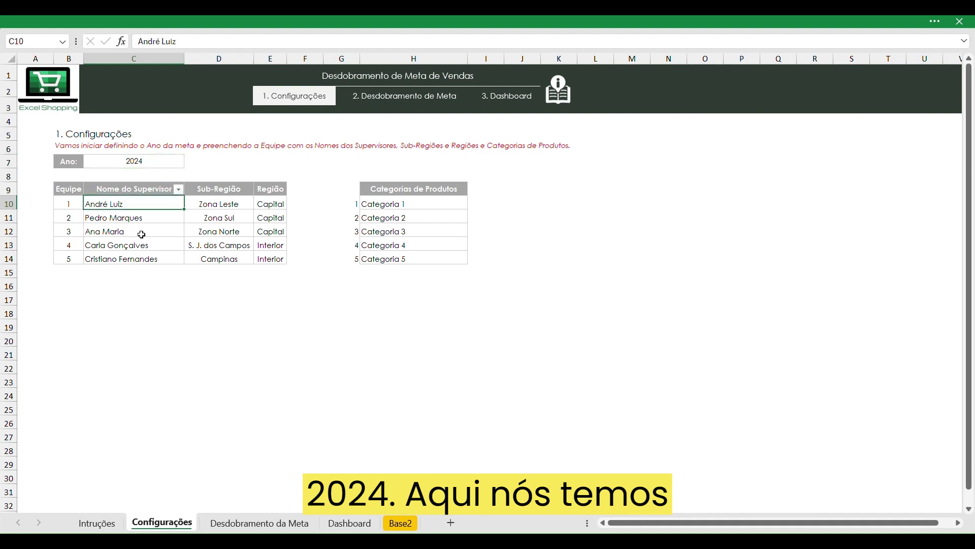
{"action": "left_click", "coordinate": [134, 264], "text": "shift"}
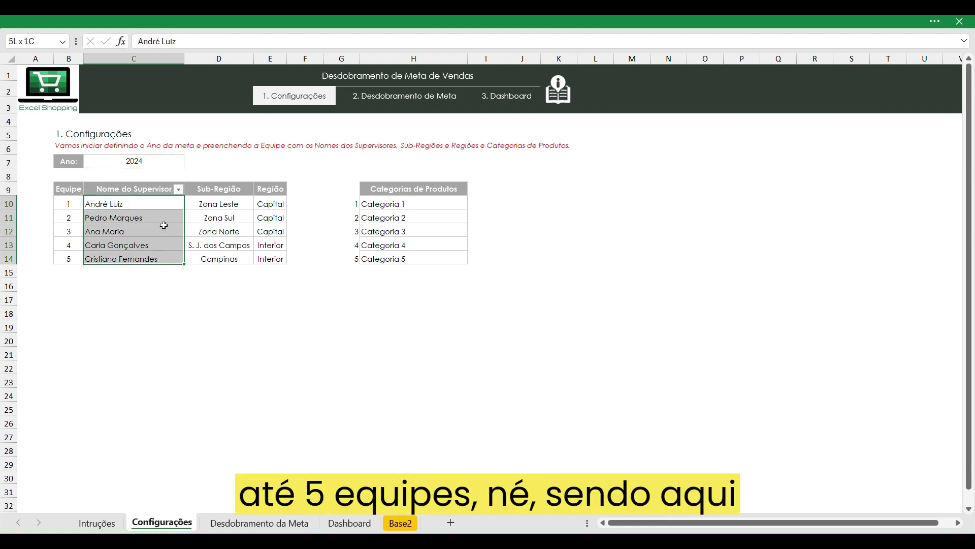
{"action": "left_click", "coordinate": [156, 209]}
{"action": "left_click", "coordinate": [149, 223]}
{"action": "left_click", "coordinate": [147, 233]}
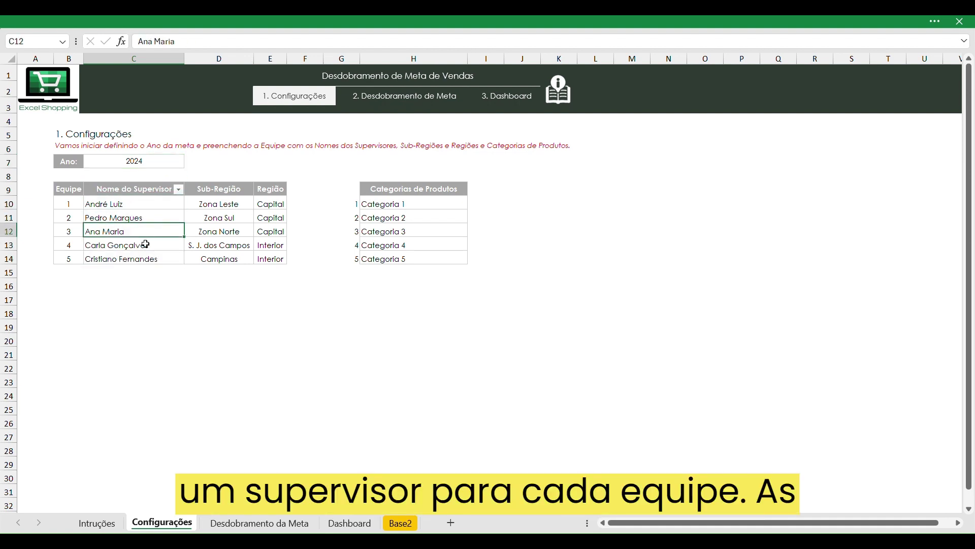
{"action": "left_click", "coordinate": [145, 247]}
{"action": "left_click", "coordinate": [143, 258]}
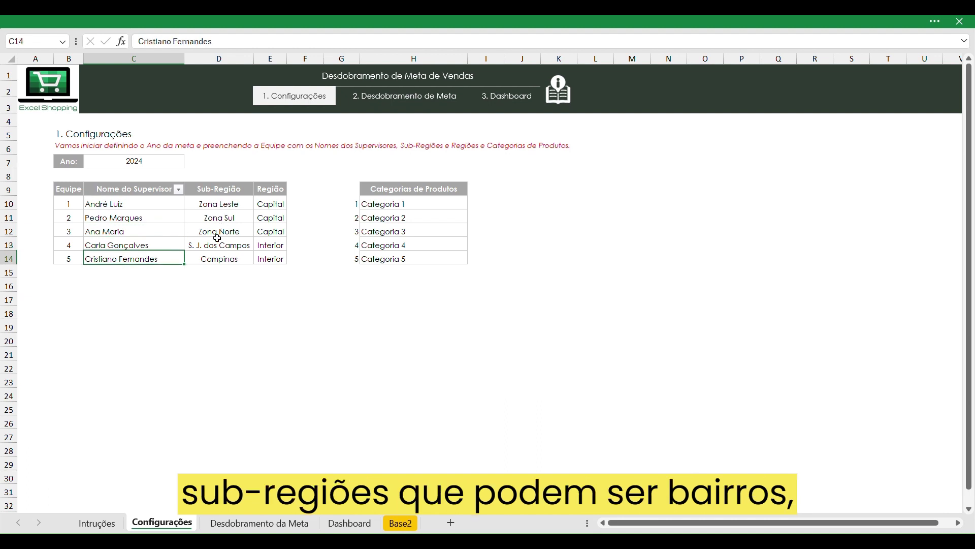
{"action": "left_click", "coordinate": [222, 224]}
{"action": "left_click", "coordinate": [231, 211]}
{"action": "left_click", "coordinate": [229, 259], "text": "shift"}
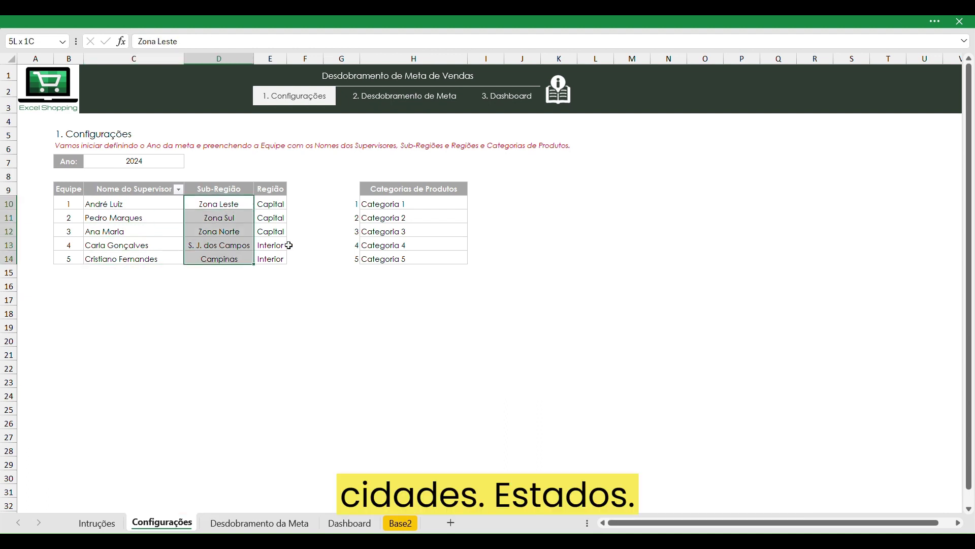
{"action": "left_click", "coordinate": [244, 204]}
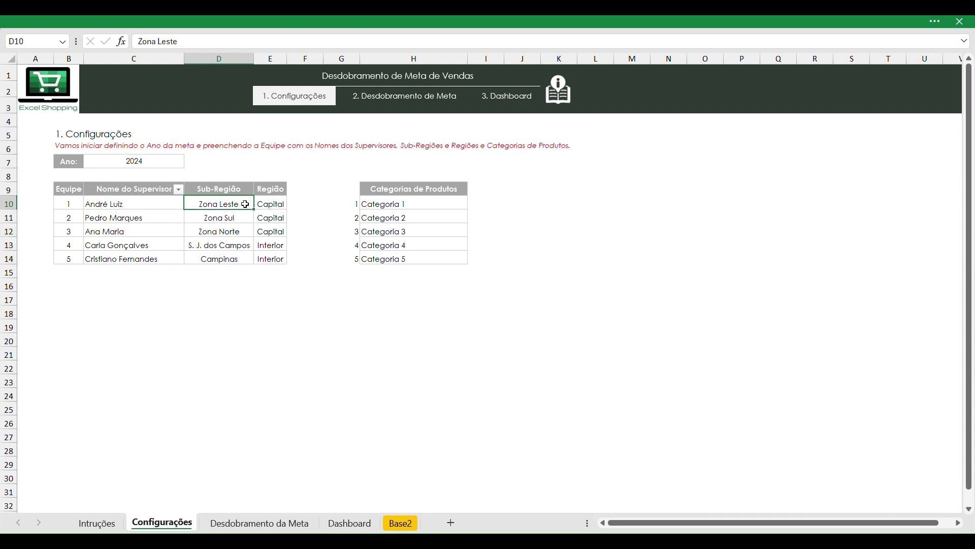
{"action": "left_click", "coordinate": [244, 222]}
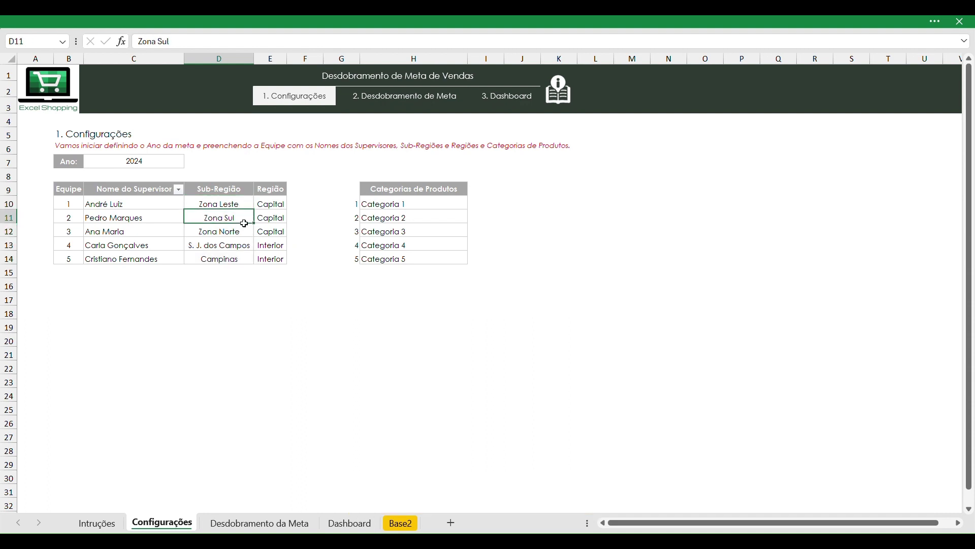
{"action": "left_click", "coordinate": [246, 234]}
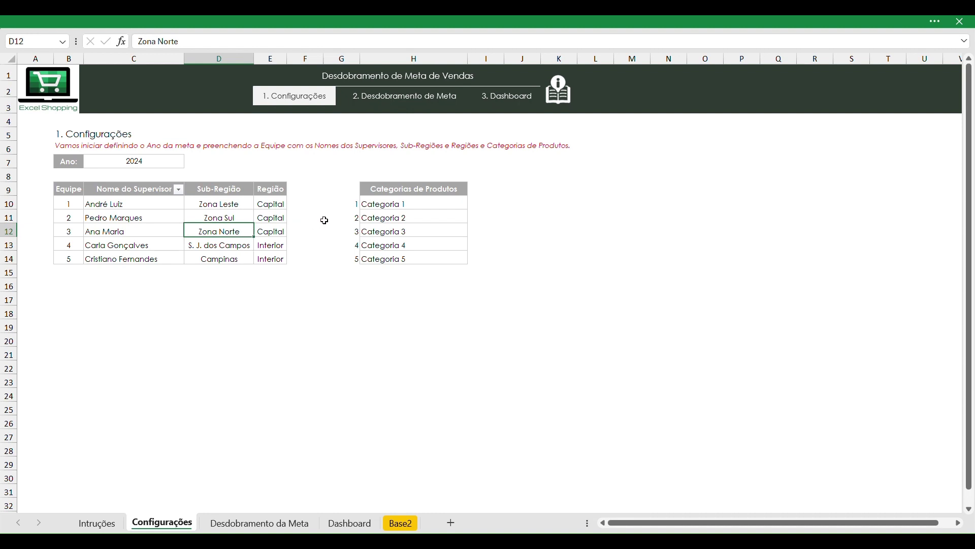
Highlight the Região values and five product categories, then open the Desdobramento da Meta sheet
{"action": "left_click_drag", "start_coordinate": [282, 204], "coordinate": [277, 262]}
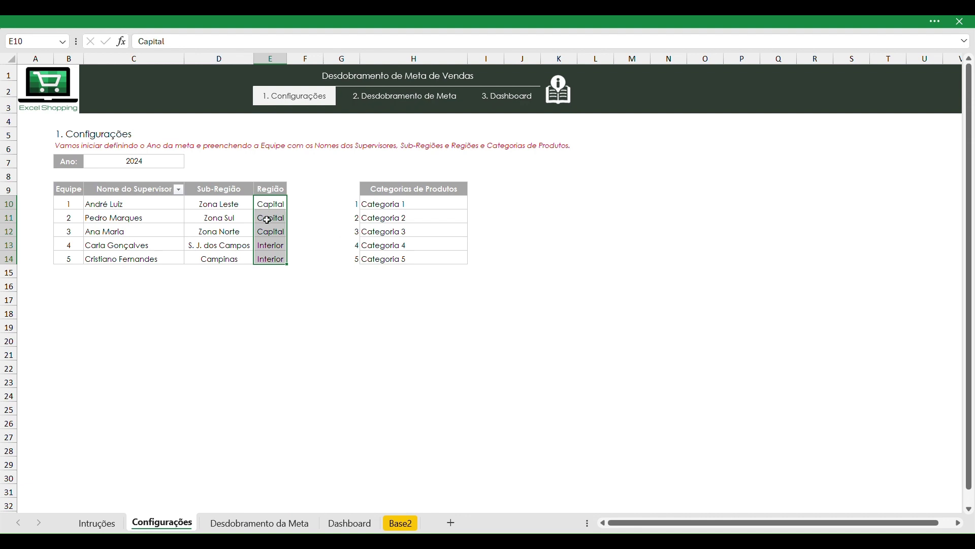
{"action": "left_click_drag", "start_coordinate": [413, 204], "coordinate": [413, 259]}
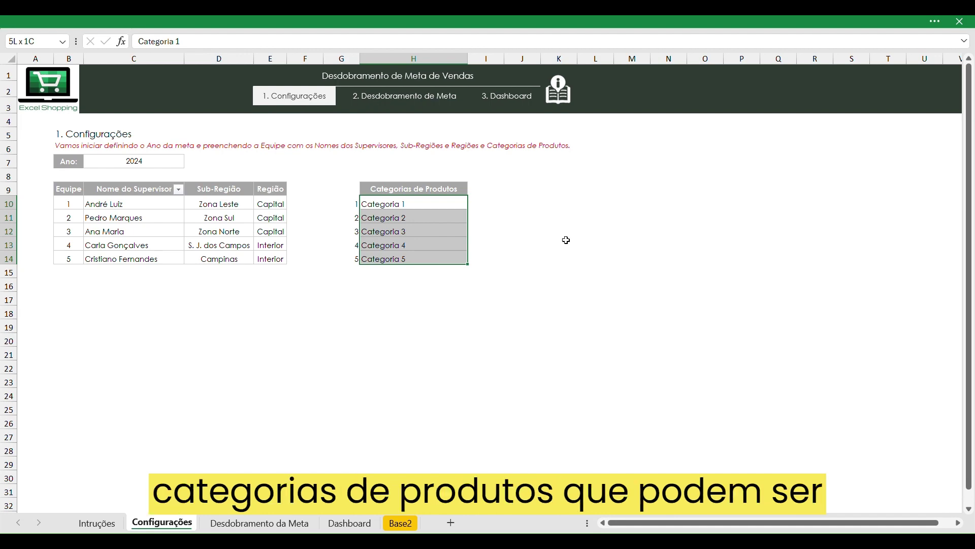
{"action": "key", "text": "shift+BackSpace"}
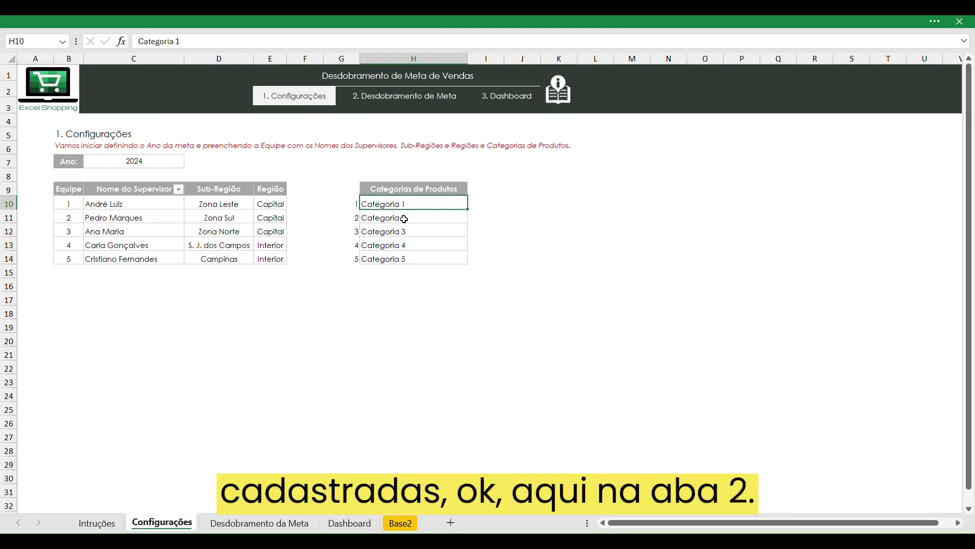
{"action": "left_click", "coordinate": [391, 102]}
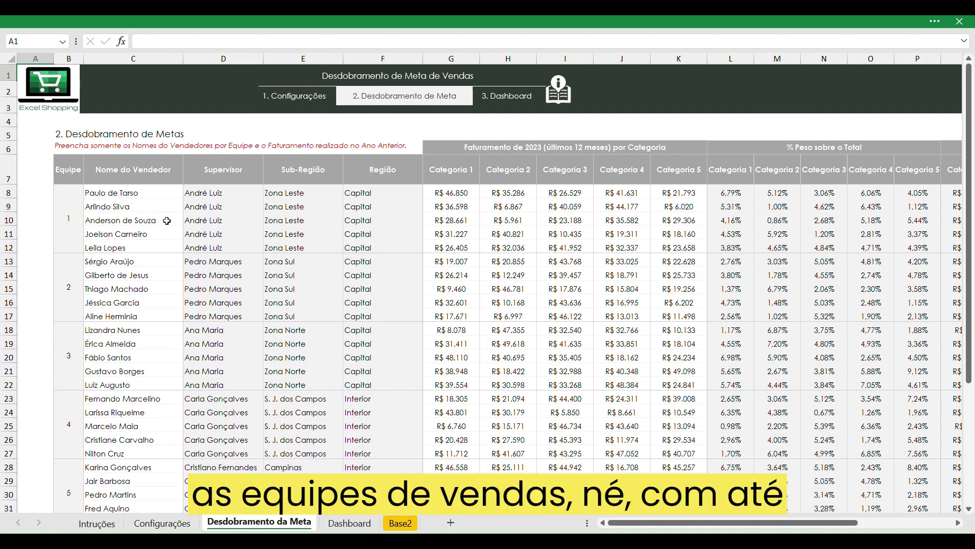
Highlight team 1's seller names and their 2023 revenue by category
{"action": "left_click_drag", "start_coordinate": [154, 193], "coordinate": [151, 248]}
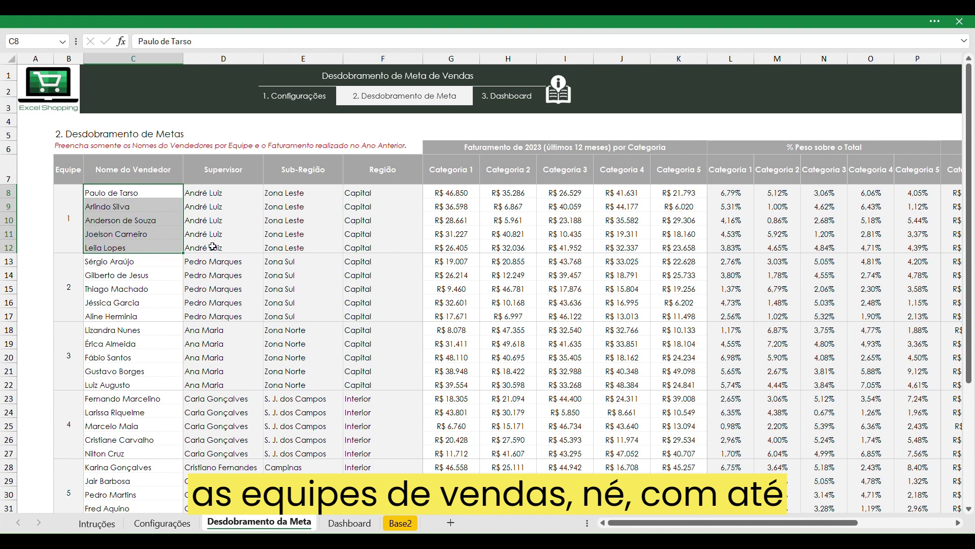
{"action": "scroll", "coordinate": [118, 249], "scroll_direction": "down", "scroll_amount": 2}
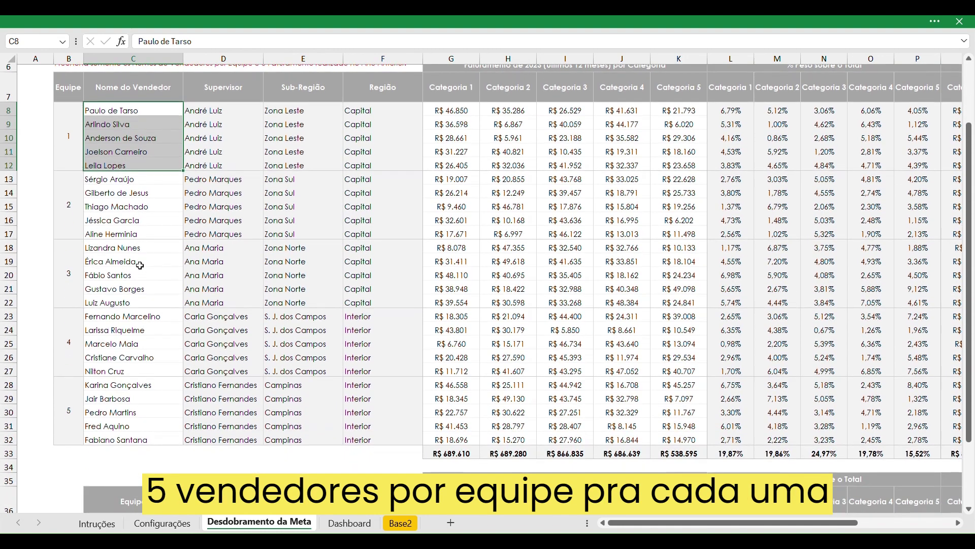
{"action": "scroll", "coordinate": [158, 367], "scroll_direction": "up", "scroll_amount": 2}
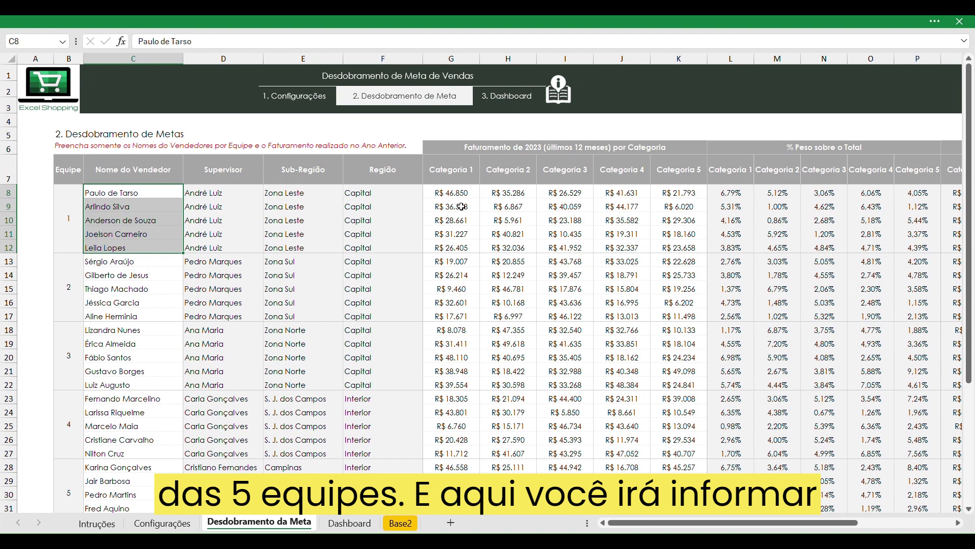
{"action": "mouse_move", "coordinate": [451, 194]}
{"action": "left_mouse_down"}
{"action": "mouse_move", "coordinate": [671, 237]}
{"action": "mouse_move", "coordinate": [670, 250]}
{"action": "left_mouse_up"}
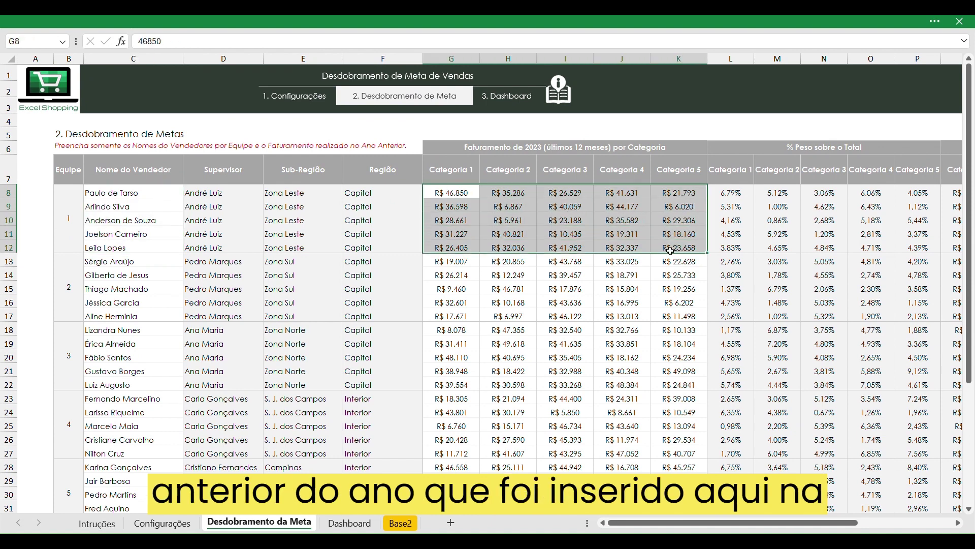
Check the 2024 target year on Configurações and return to Desdobramento da Meta
{"action": "left_click", "coordinate": [321, 104]}
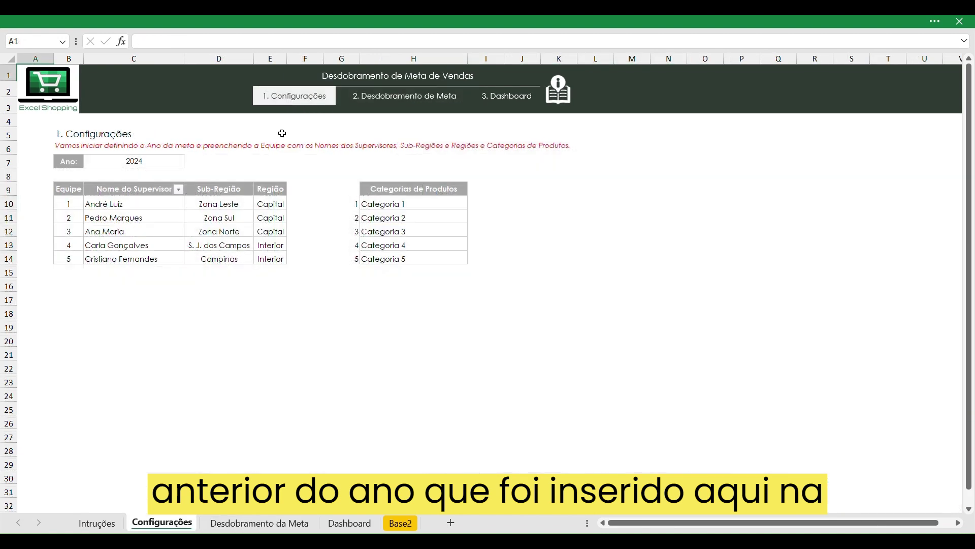
{"action": "left_click", "coordinate": [134, 161]}
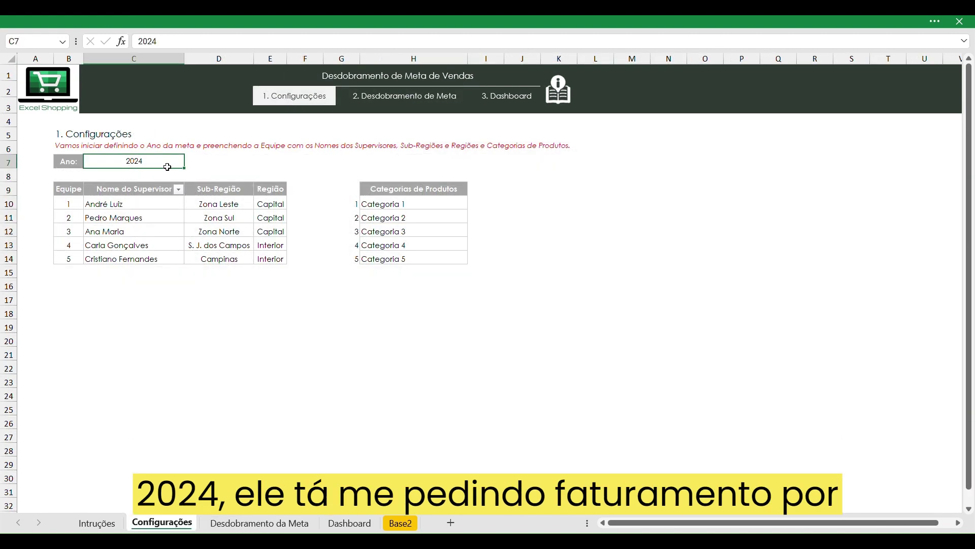
{"action": "left_click", "coordinate": [398, 101]}
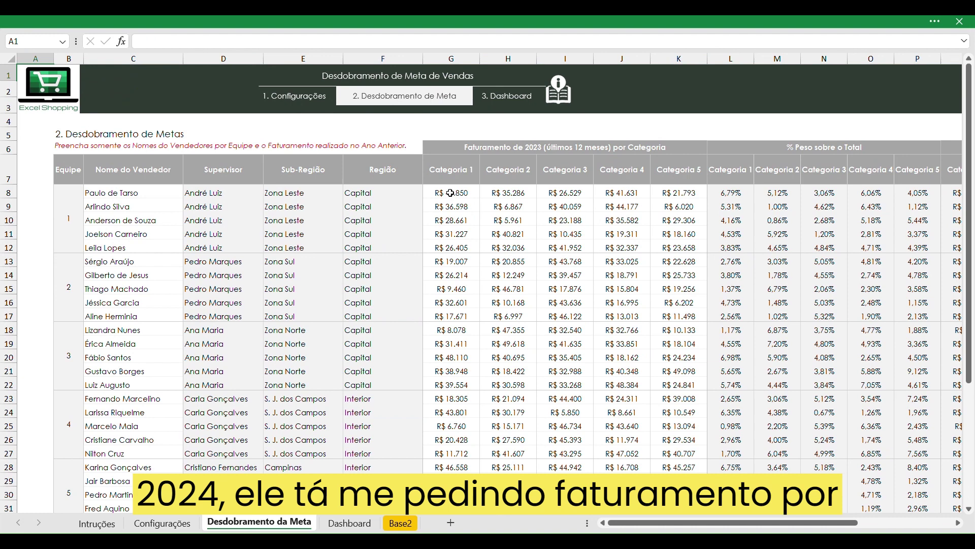
Review the first three teams' 2023 revenue per category and the % Peso sobre o Total formula
{"action": "left_click_drag", "start_coordinate": [450, 193], "coordinate": [451, 236]}
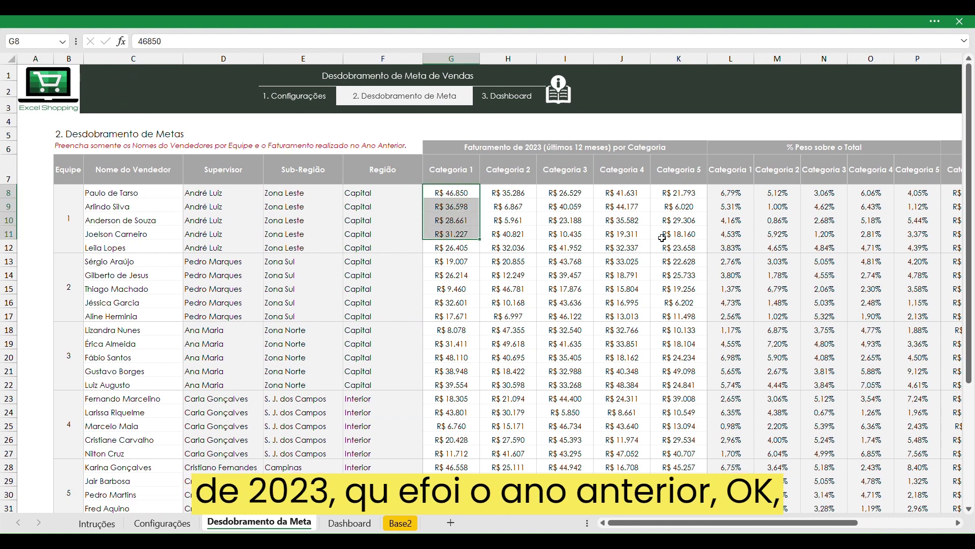
{"action": "left_click", "coordinate": [671, 207]}
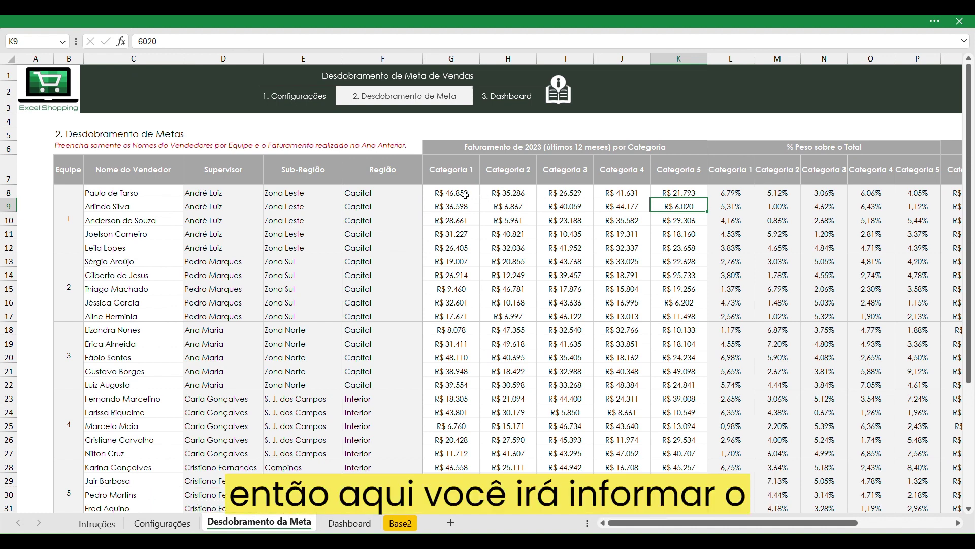
{"action": "mouse_move", "coordinate": [450, 193]}
{"action": "left_mouse_down"}
{"action": "mouse_move", "coordinate": [696, 294]}
{"action": "mouse_move", "coordinate": [697, 386]}
{"action": "left_mouse_up"}
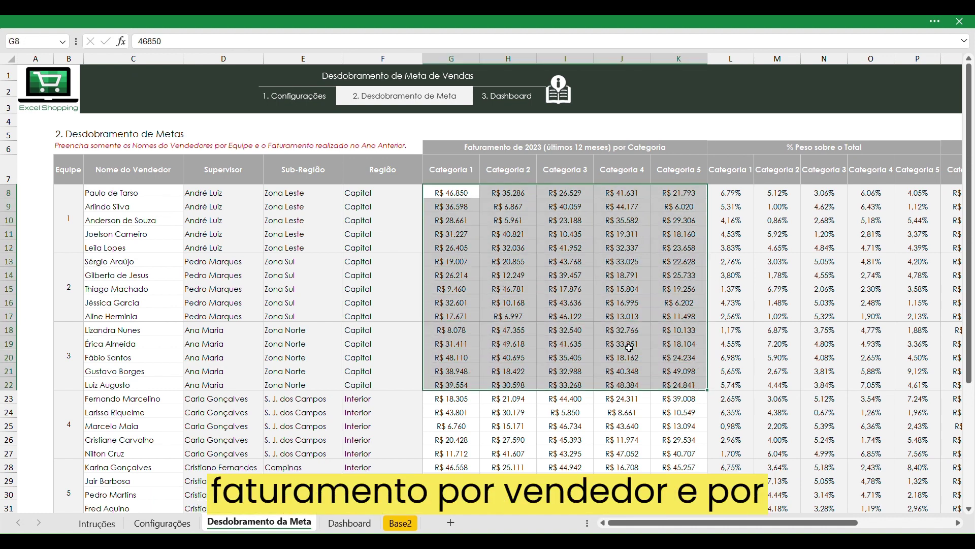
{"action": "left_click", "coordinate": [622, 343]}
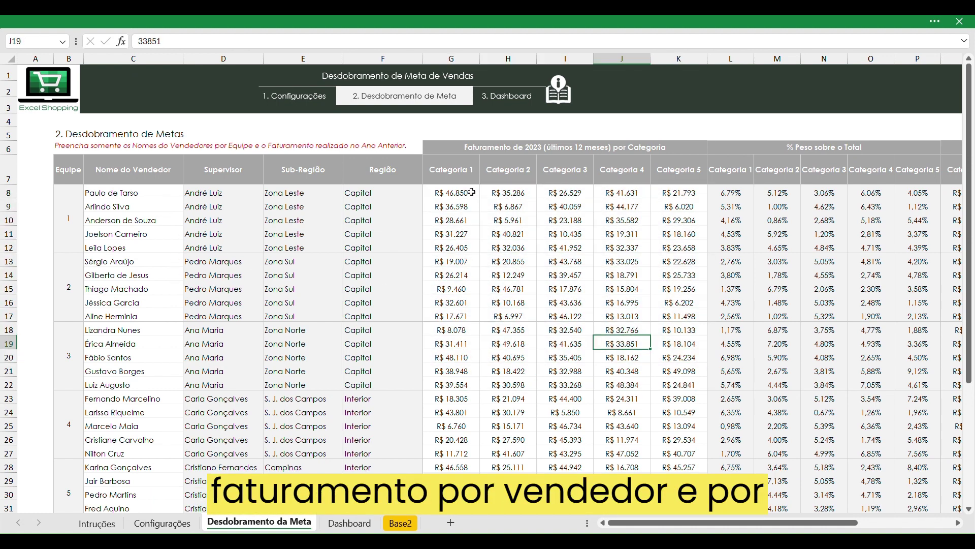
{"action": "left_click_drag", "start_coordinate": [473, 193], "coordinate": [672, 392]}
{"action": "left_click", "coordinate": [623, 291]}
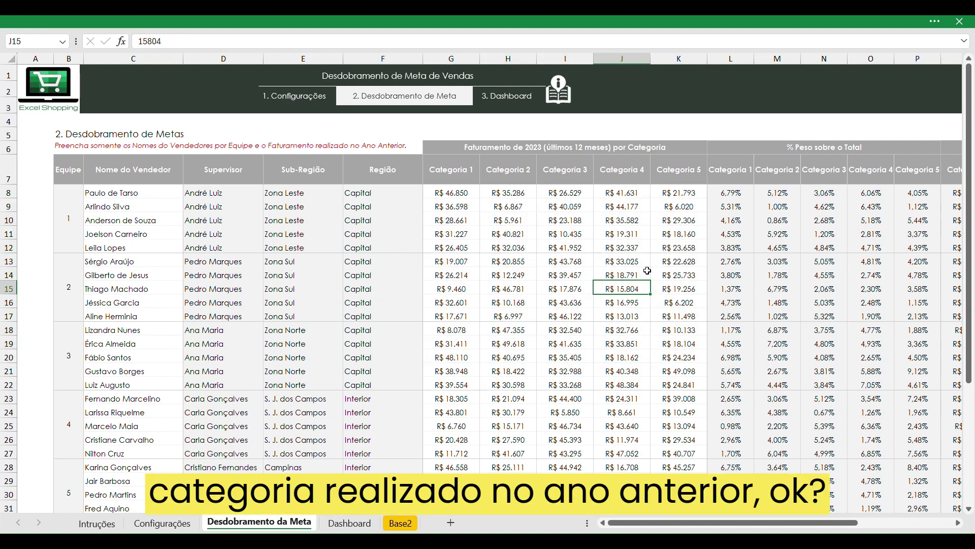
{"action": "scroll", "coordinate": [623, 290], "scroll_direction": "down", "scroll_amount": 3}
{"action": "scroll", "coordinate": [869, 159], "scroll_direction": "up", "scroll_amount": 3}
{"action": "left_click", "coordinate": [861, 209]}
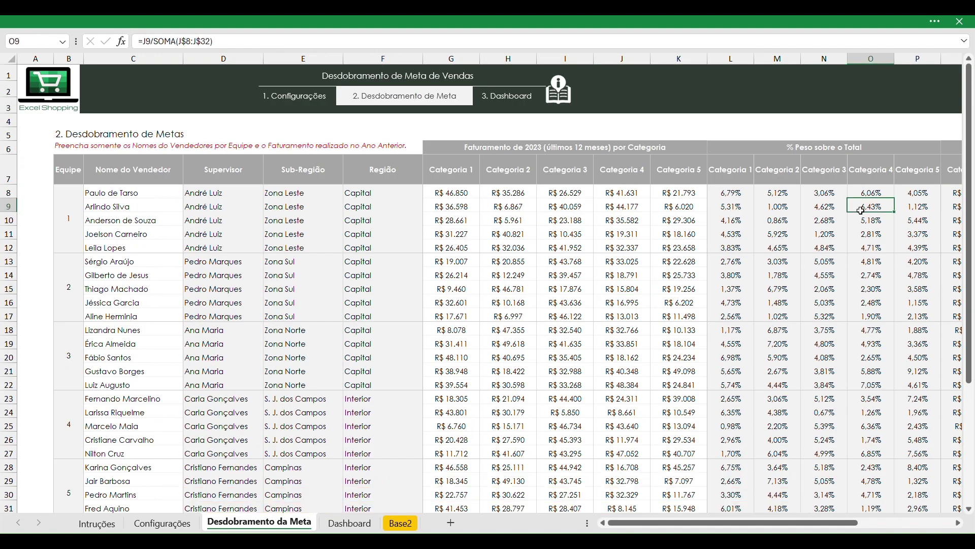
{"action": "key", "text": "Right"}
{"action": "key", "text": "Right"}
{"action": "key", "text": "Right"}
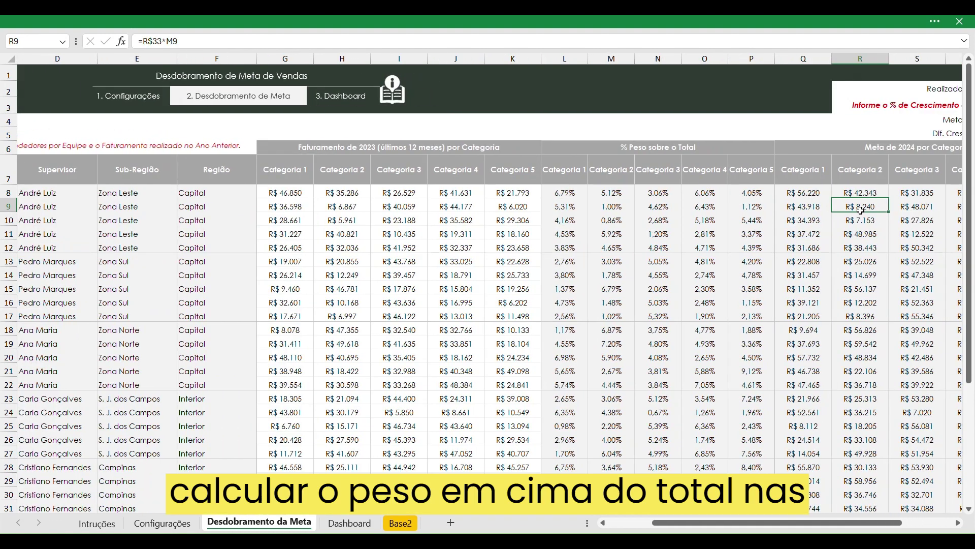
{"action": "key", "text": "Right"}
{"action": "left_click", "coordinate": [665, 234]}
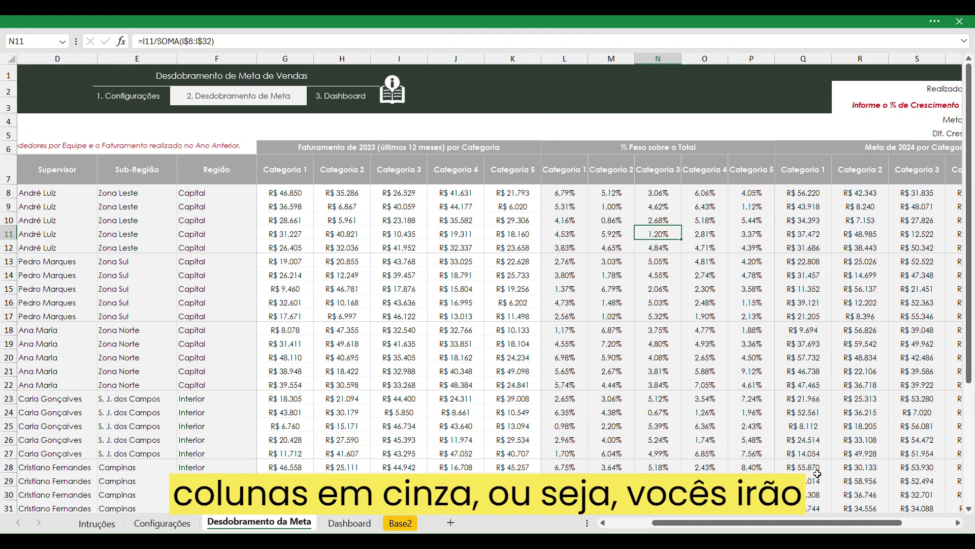
{"action": "left_click_drag", "start_coordinate": [806, 524], "coordinate": [846, 528]}
{"action": "scroll", "coordinate": [763, 414], "scroll_direction": "down", "scroll_amount": 5}
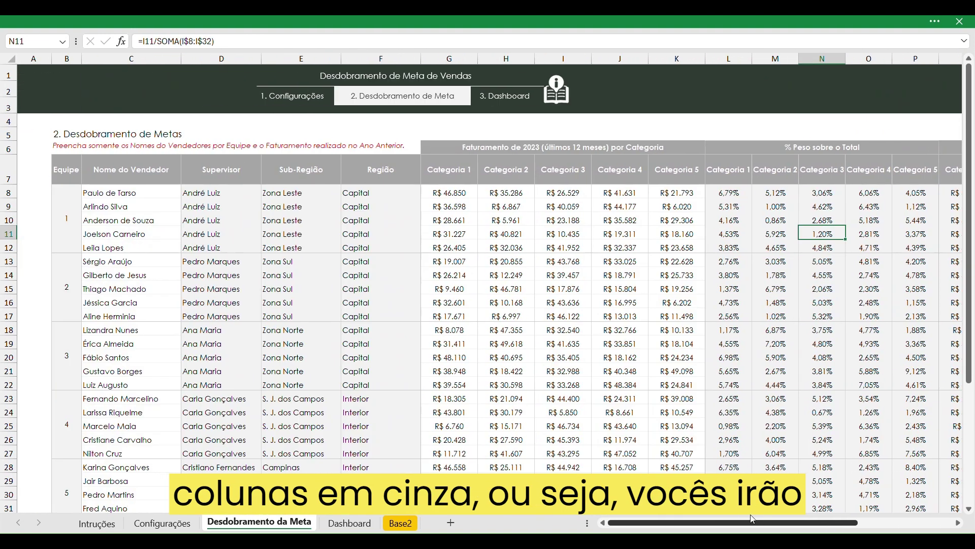
{"action": "scroll", "coordinate": [586, 283], "scroll_direction": "up", "scroll_amount": 5}
{"action": "scroll", "coordinate": [586, 283], "scroll_direction": "down", "scroll_amount": 2}
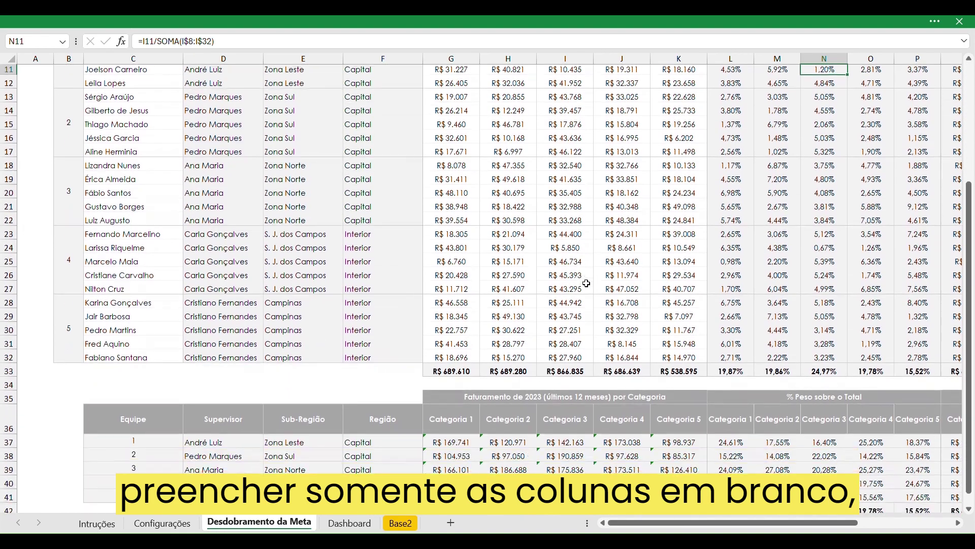
{"action": "scroll", "coordinate": [604, 285], "scroll_direction": "up", "scroll_amount": 3}
{"action": "left_click", "coordinate": [152, 204]}
{"action": "left_click", "coordinate": [224, 208]}
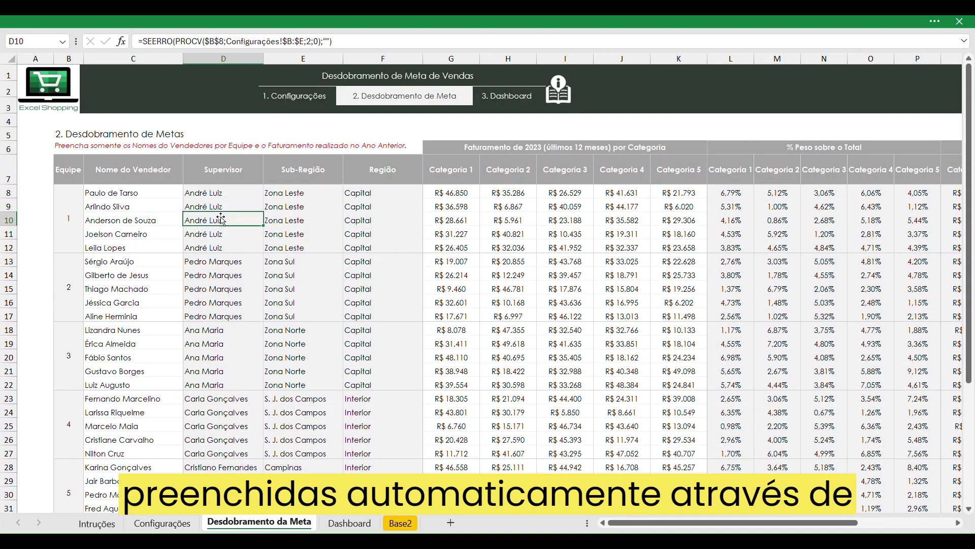
{"action": "left_click", "coordinate": [278, 210]}
{"action": "left_click", "coordinate": [387, 209]}
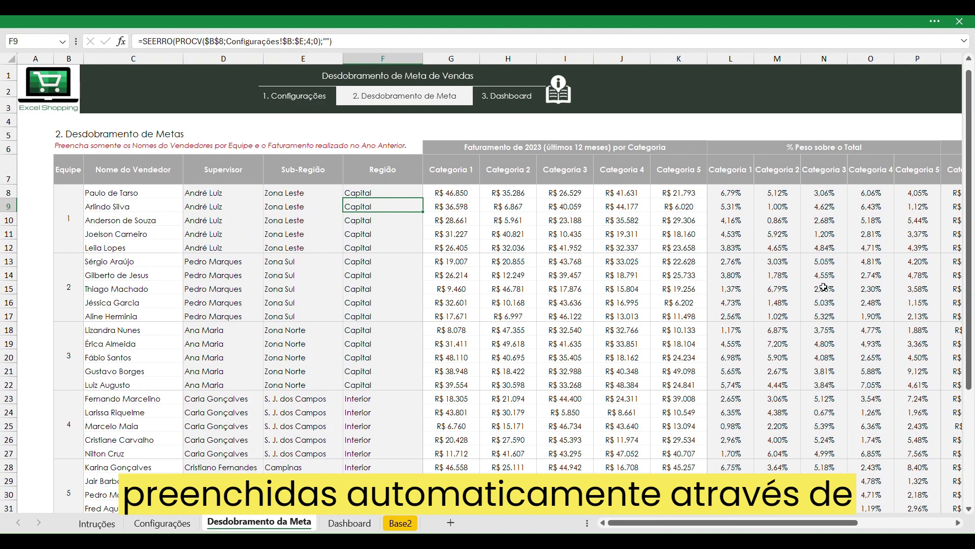
{"action": "left_click_drag", "start_coordinate": [808, 523], "coordinate": [901, 513]}
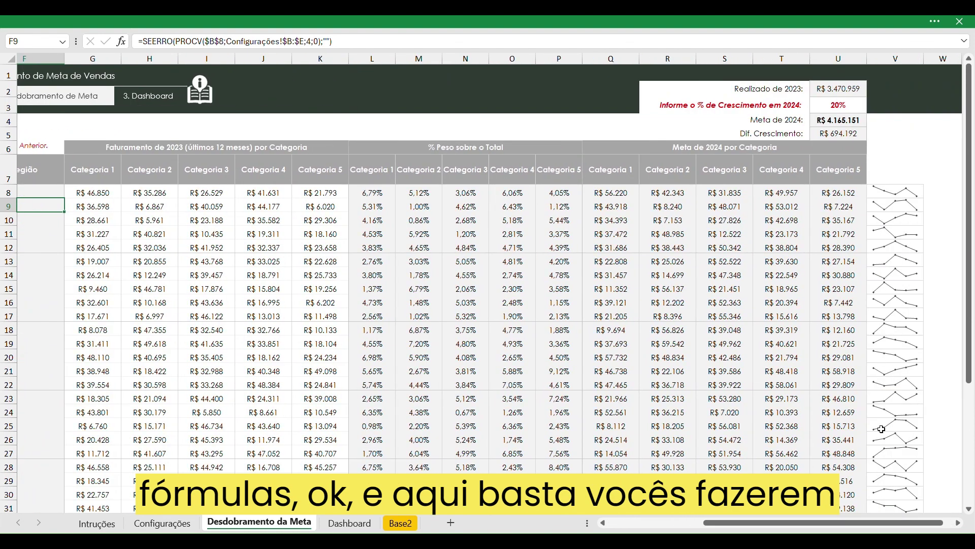
{"action": "left_click", "coordinate": [784, 275]}
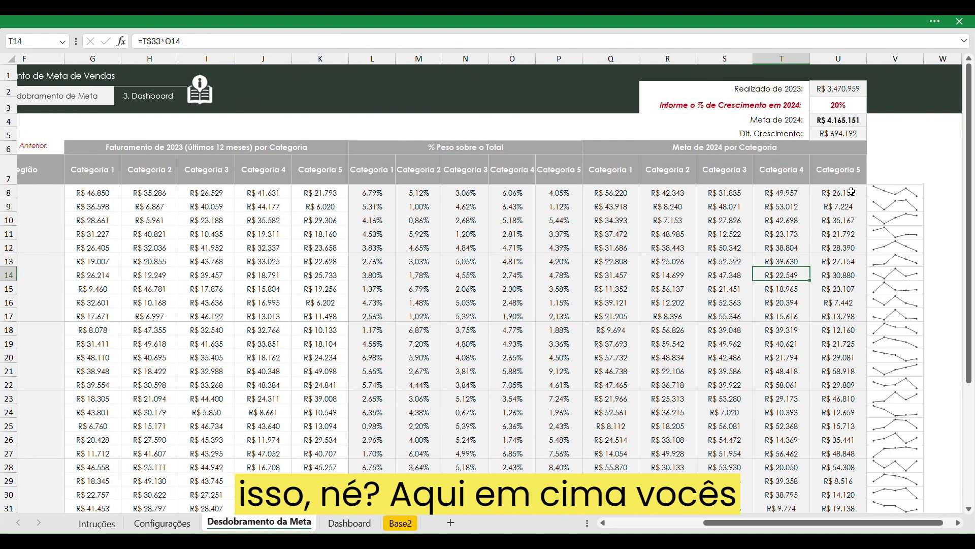
{"action": "mouse_move", "coordinate": [823, 523]}
{"action": "left_mouse_down"}
{"action": "mouse_move", "coordinate": [775, 525]}
{"action": "mouse_move", "coordinate": [800, 529]}
{"action": "left_mouse_up"}
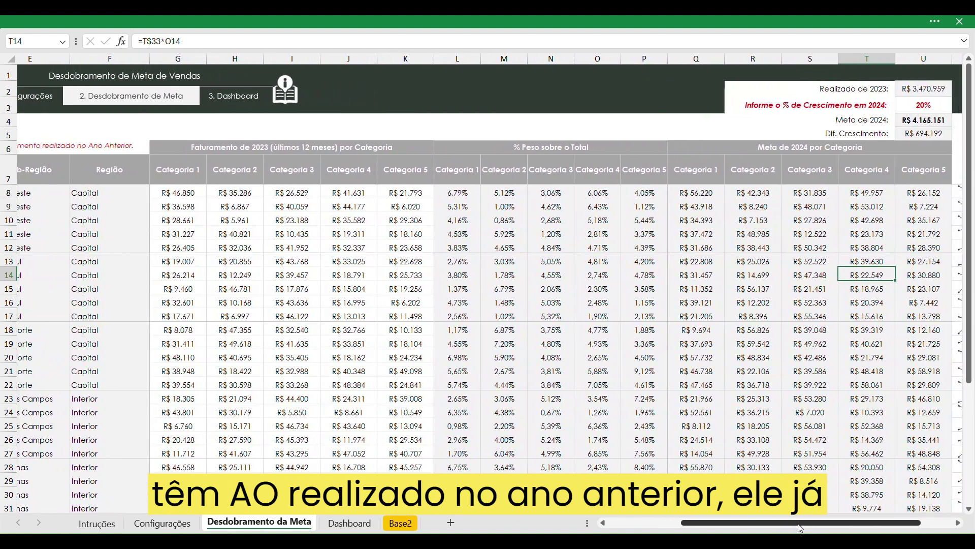
{"action": "left_click", "coordinate": [920, 96]}
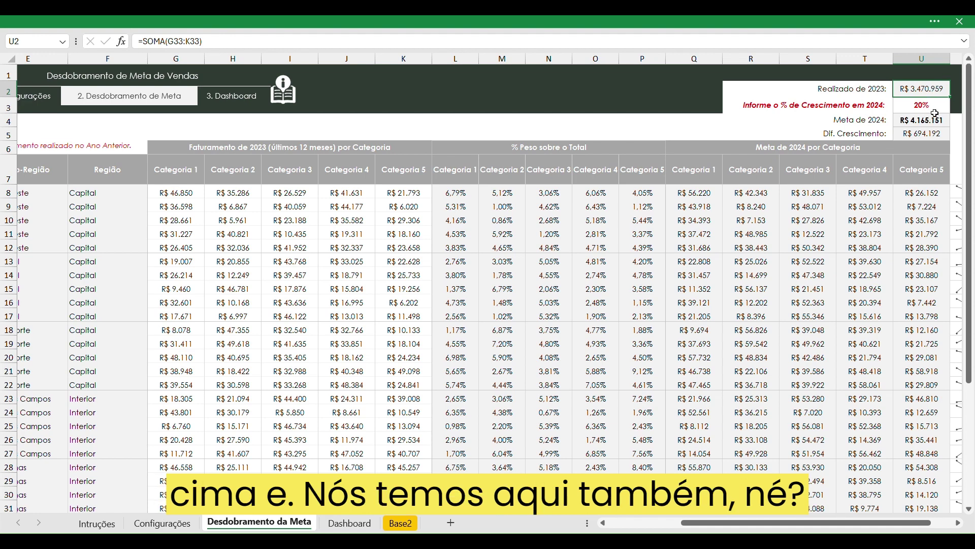
{"action": "left_click", "coordinate": [934, 109]}
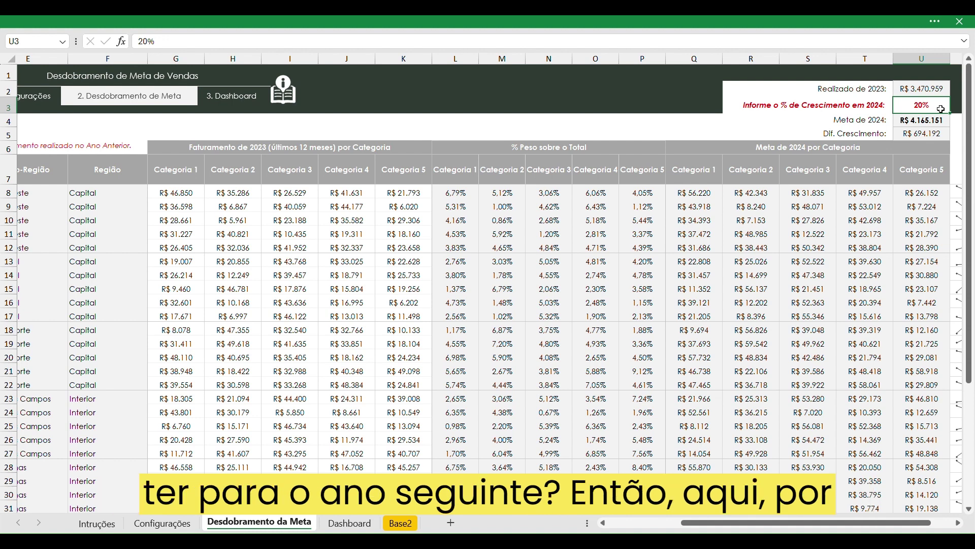
Set the growth rate in U3 to 10%, then check the 2024 target and difference formulas
{"action": "type", "text": "1"}
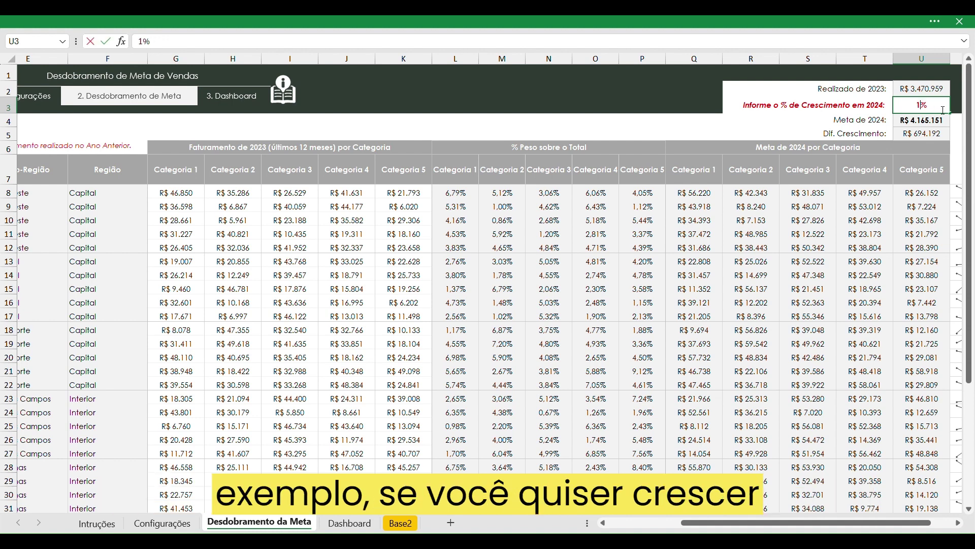
{"action": "type", "text": "0"}
{"action": "key", "text": "Return"}
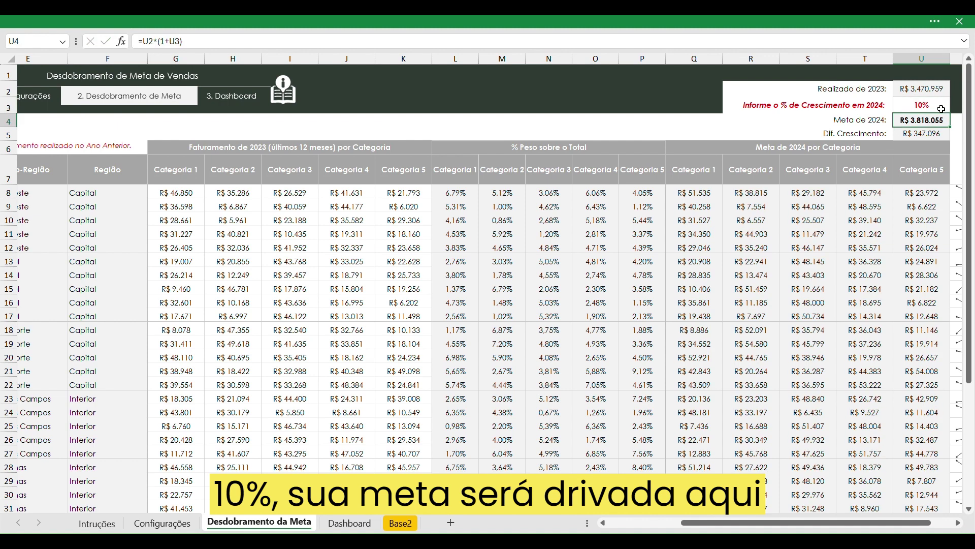
{"action": "key", "text": "Up"}
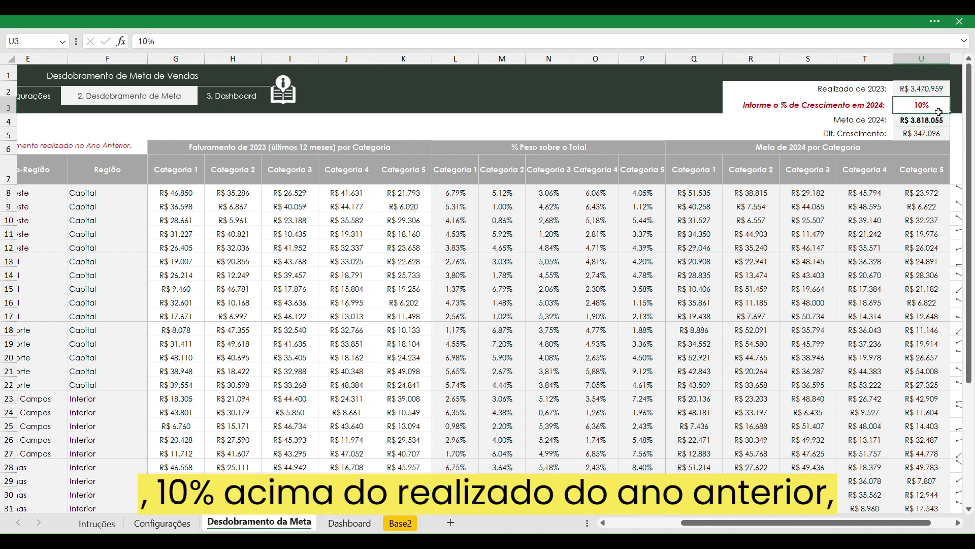
{"action": "left_click", "coordinate": [934, 124]}
{"action": "left_click", "coordinate": [940, 89]}
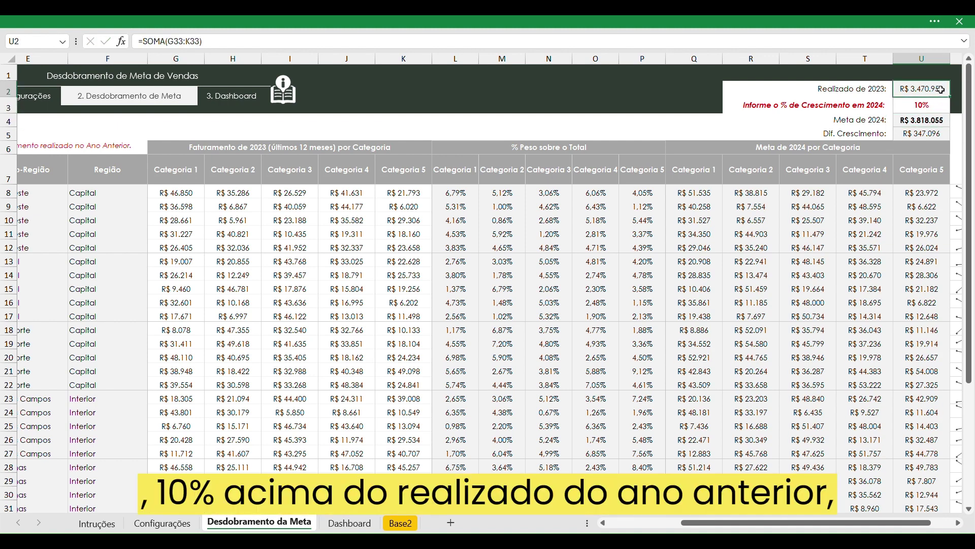
{"action": "left_click", "coordinate": [932, 121]}
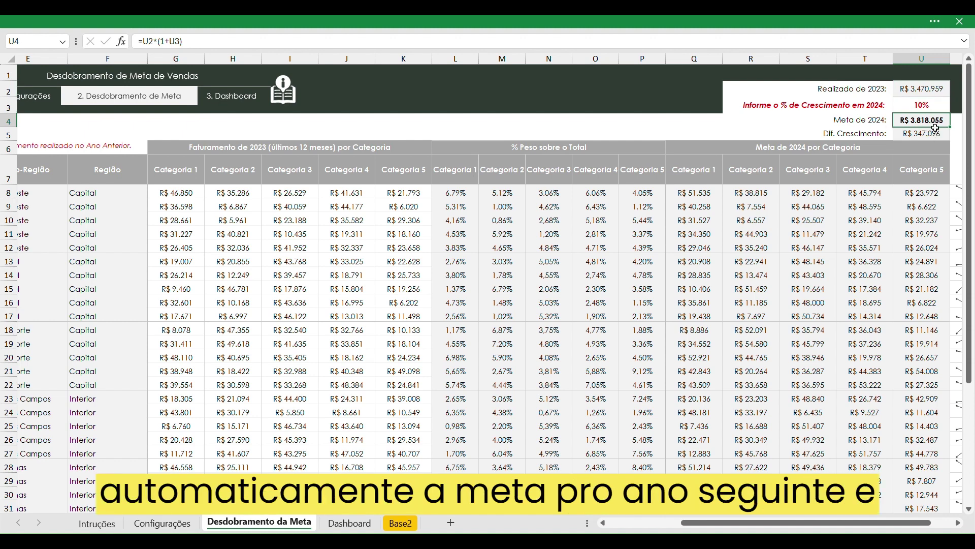
{"action": "left_click", "coordinate": [935, 130]}
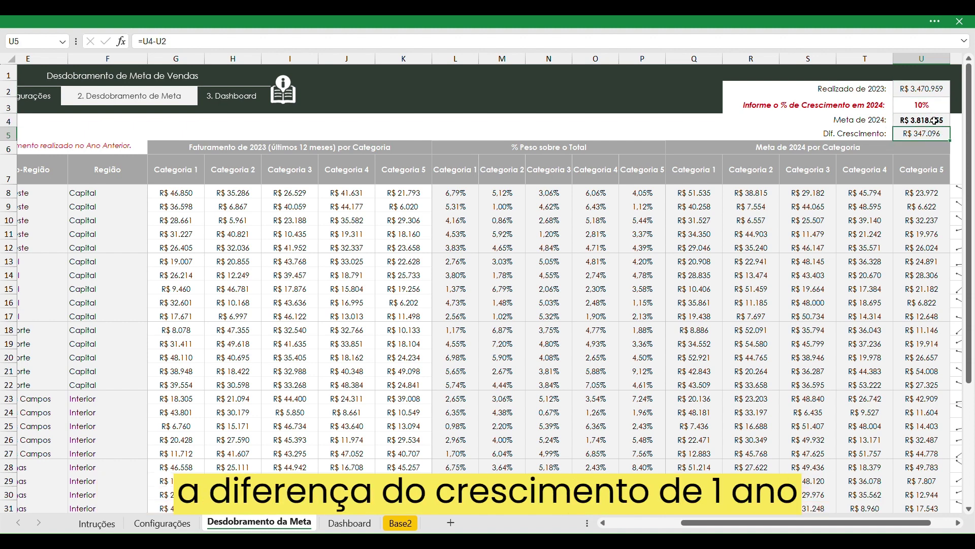
{"action": "left_click", "coordinate": [936, 121]}
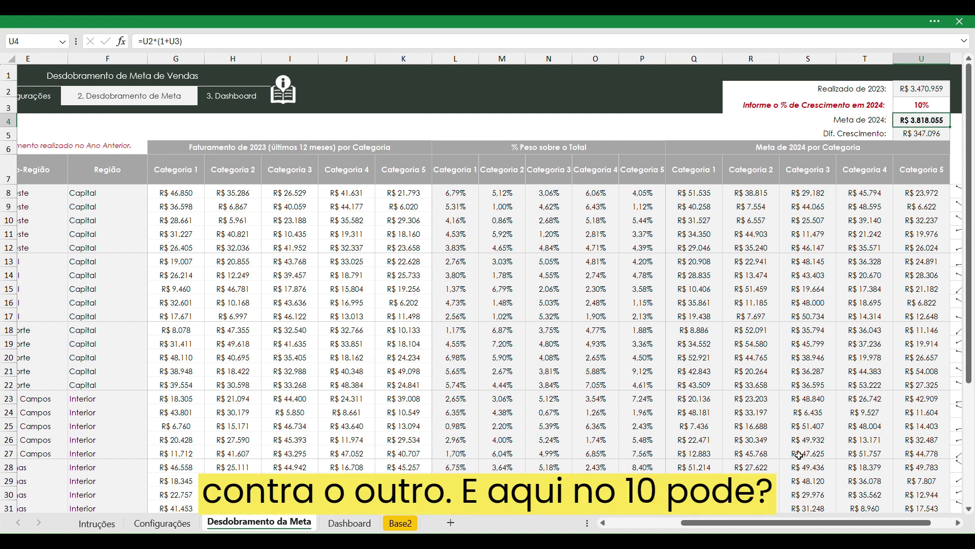
{"action": "left_click_drag", "start_coordinate": [808, 522], "coordinate": [772, 523]}
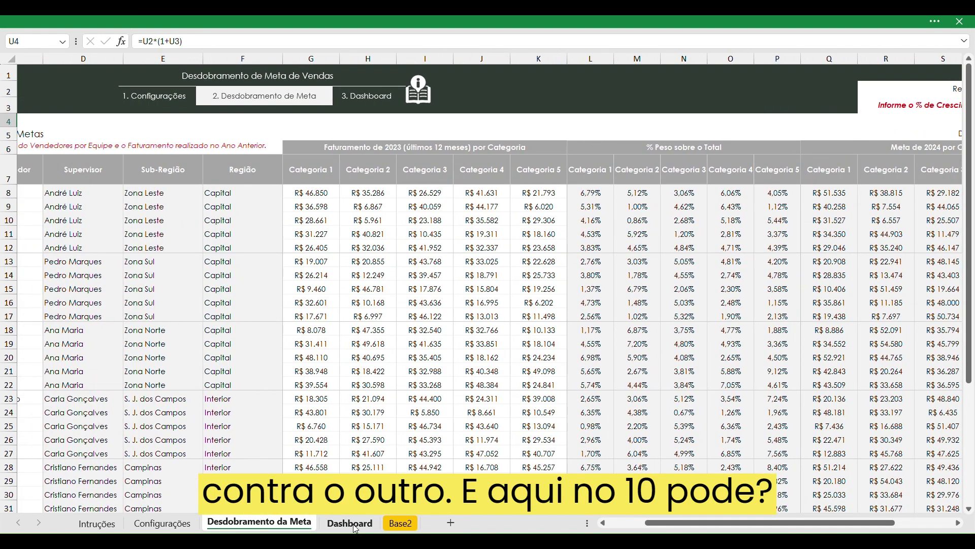
Inspect the Faturamento 2023, % Crescimento 2024, Meta 2024 and Dif. Crescimento cards on the Dashboard
{"action": "left_click", "coordinate": [356, 525]}
{"action": "left_click", "coordinate": [172, 193]}
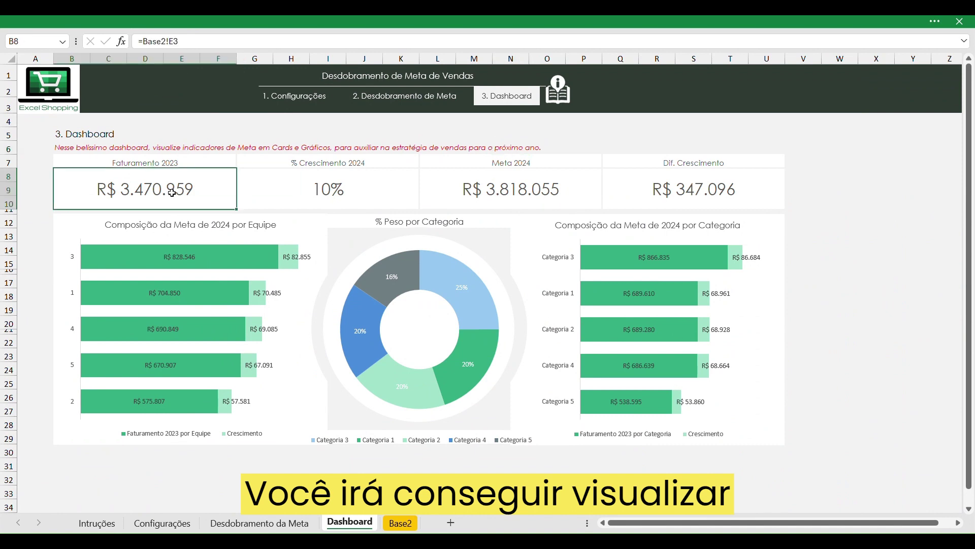
{"action": "left_click", "coordinate": [376, 191]}
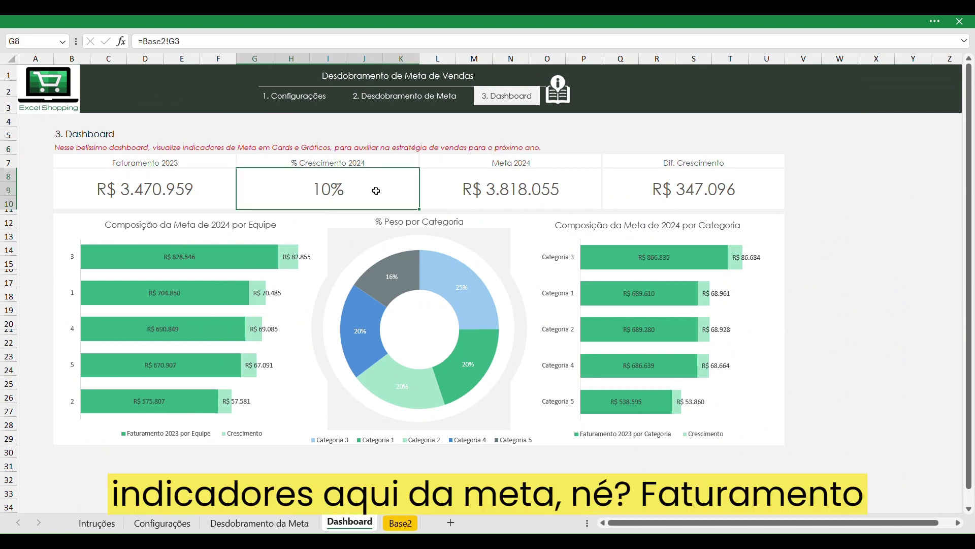
{"action": "left_click", "coordinate": [165, 189]}
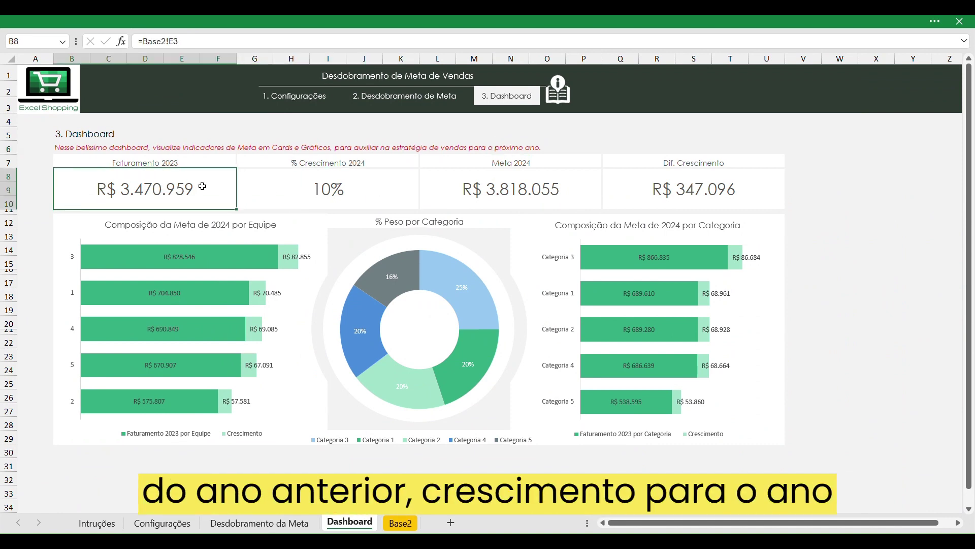
{"action": "left_click", "coordinate": [370, 201]}
{"action": "left_click", "coordinate": [570, 195]}
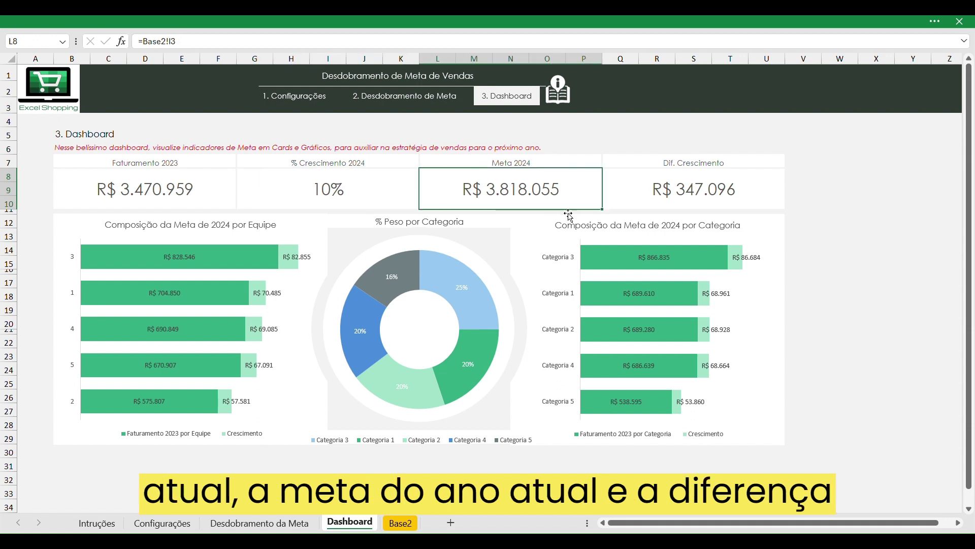
{"action": "left_click", "coordinate": [723, 188]}
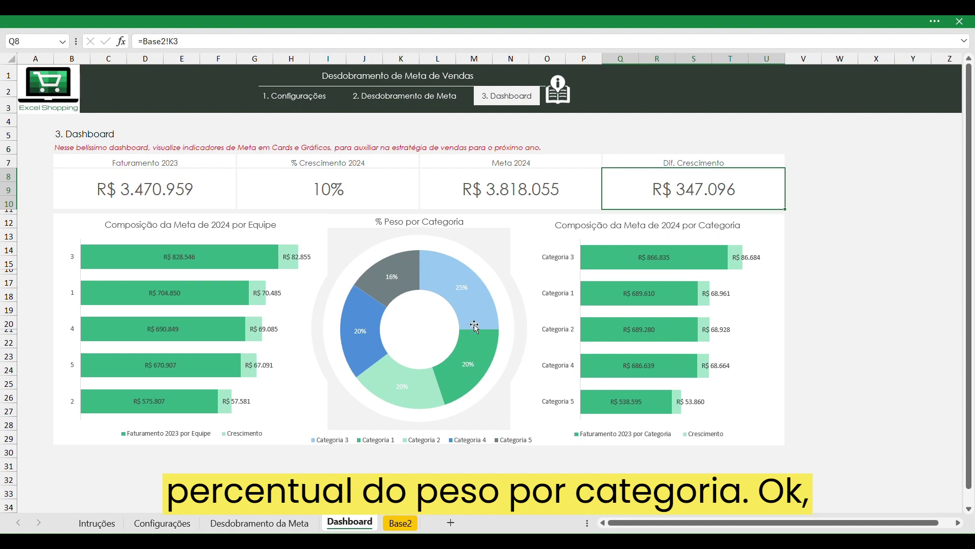
{"action": "left_click", "coordinate": [398, 100]}
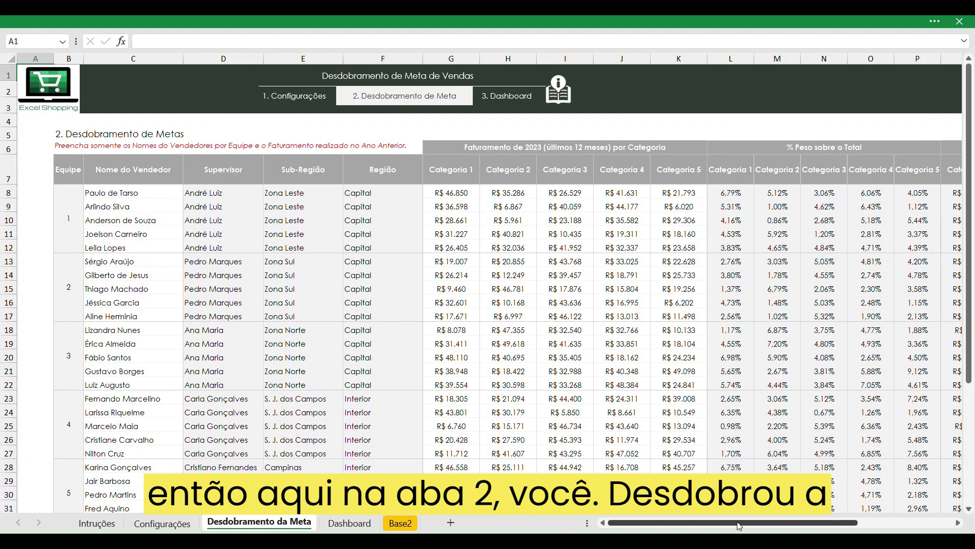
{"action": "left_click_drag", "start_coordinate": [712, 521], "coordinate": [769, 521]}
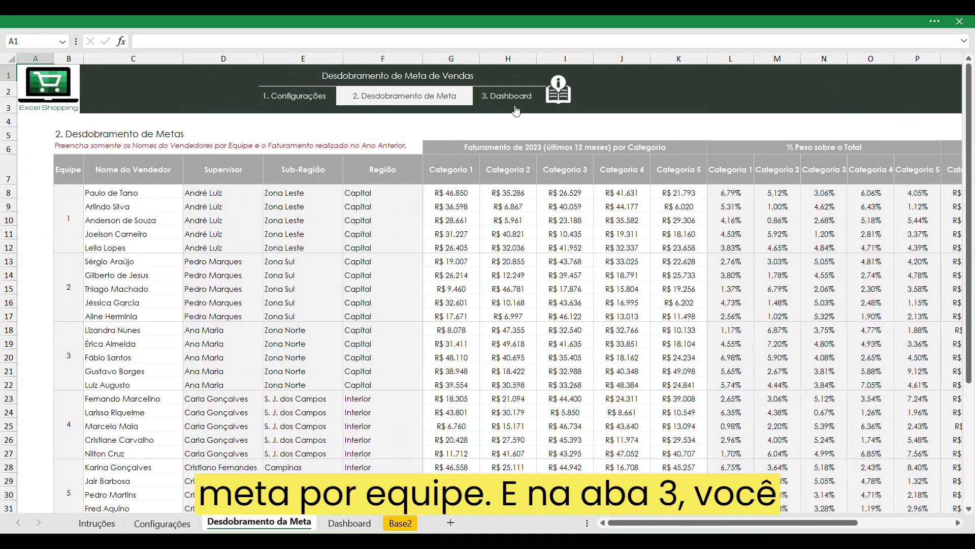
{"action": "left_click", "coordinate": [516, 100]}
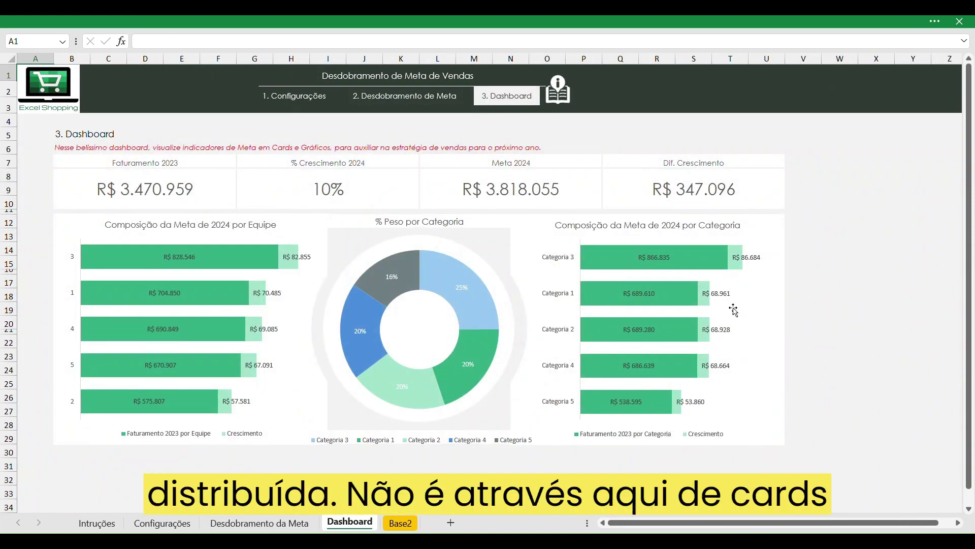
{"action": "left_click", "coordinate": [202, 197]}
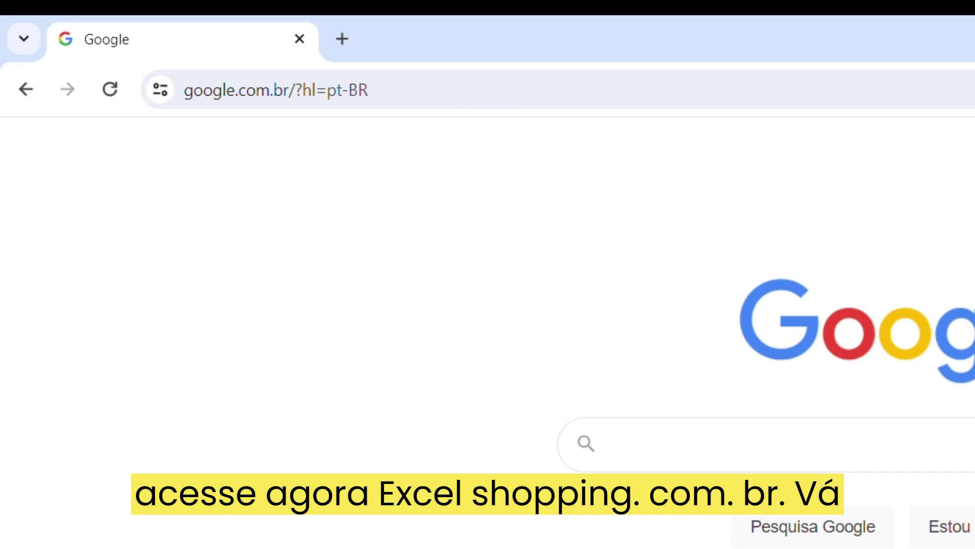
Load excel-shopping.com.br and jump to its Planilhas de RH section
{"action": "left_click", "coordinate": [468, 98]}
{"action": "type", "text": "ex"}
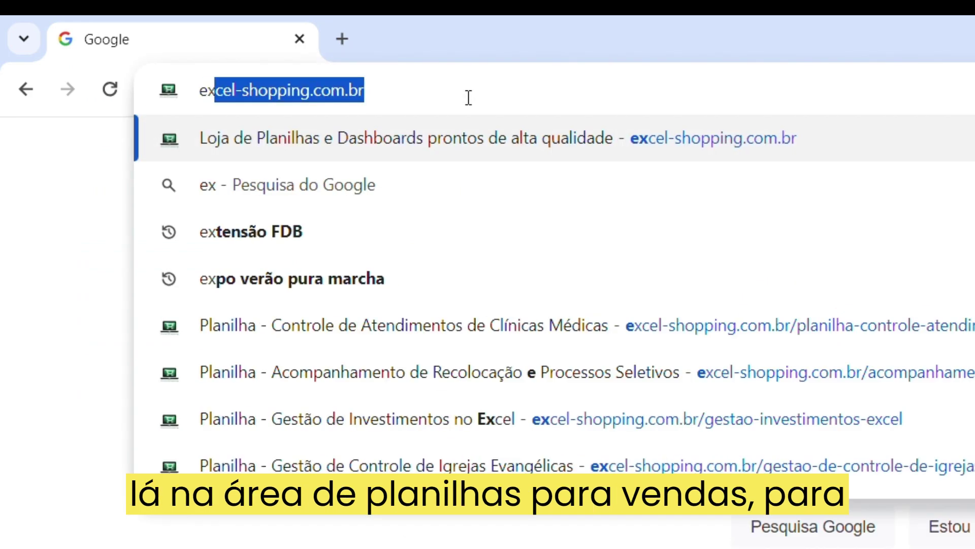
{"action": "type", "text": "cel-sho"}
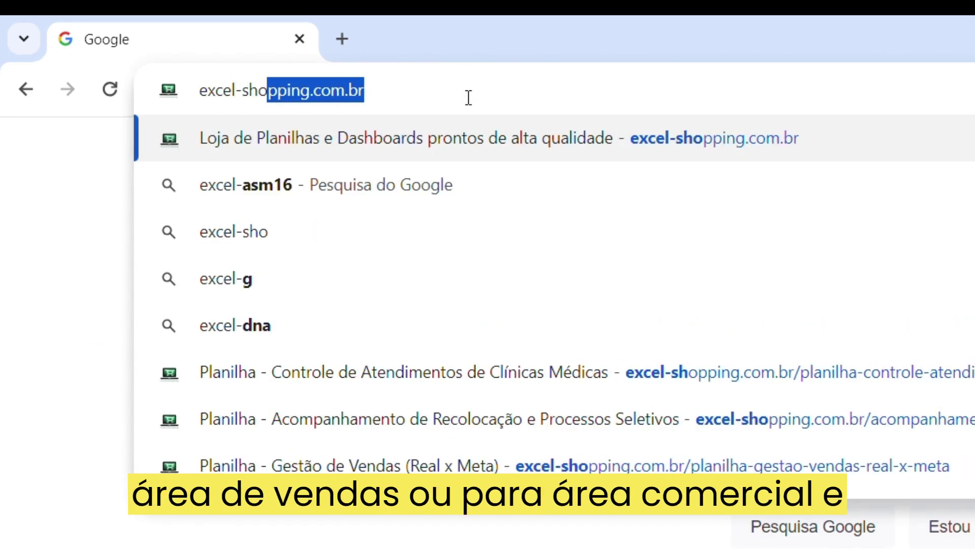
{"action": "type", "text": "pping.com.br"}
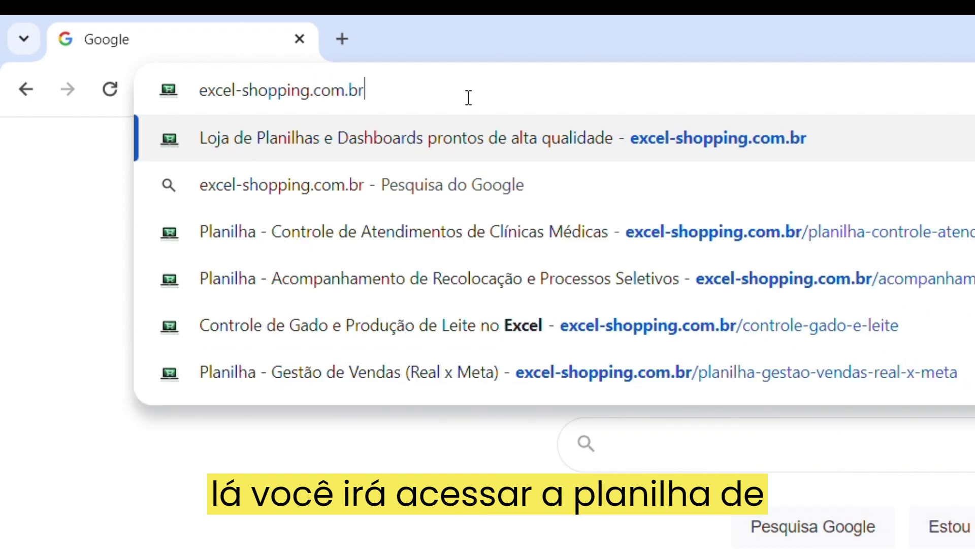
{"action": "key", "text": "Return"}
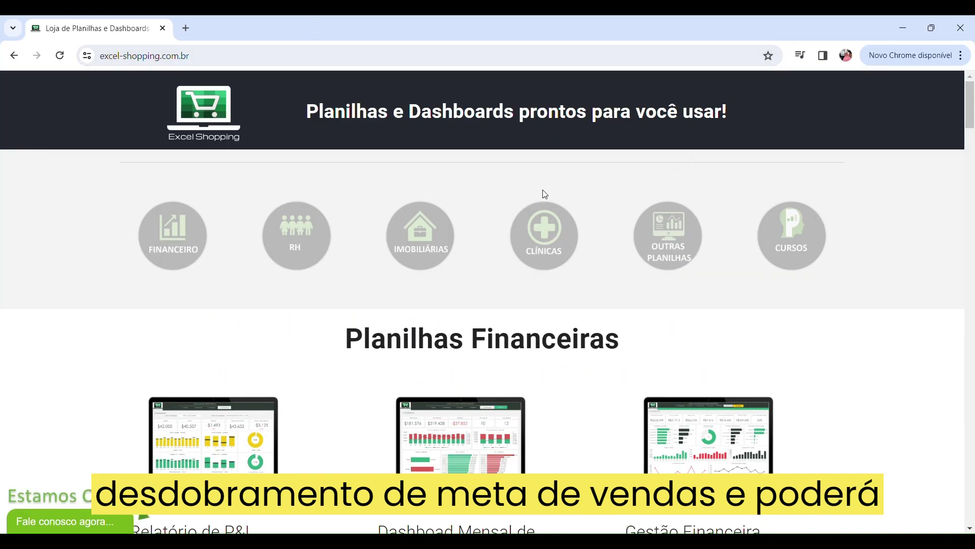
{"action": "left_click", "coordinate": [303, 245]}
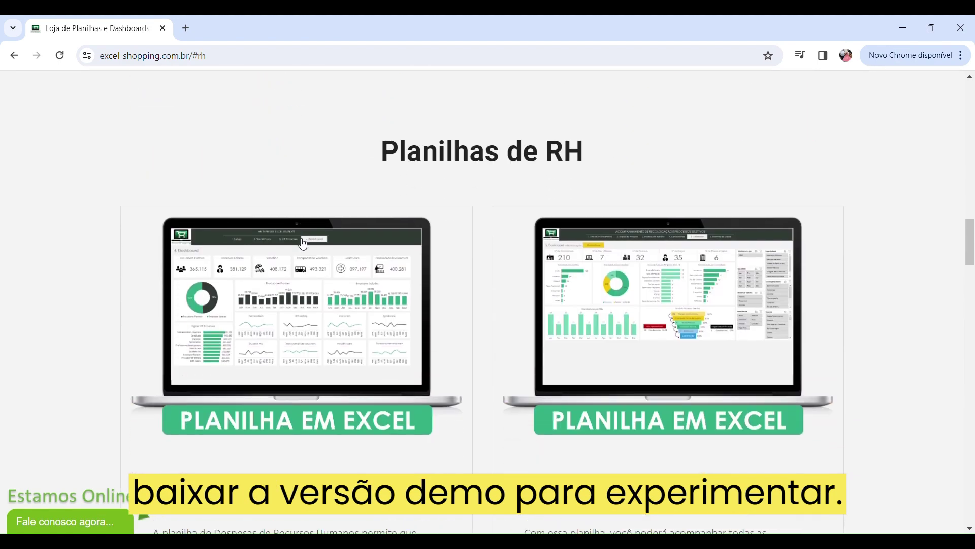